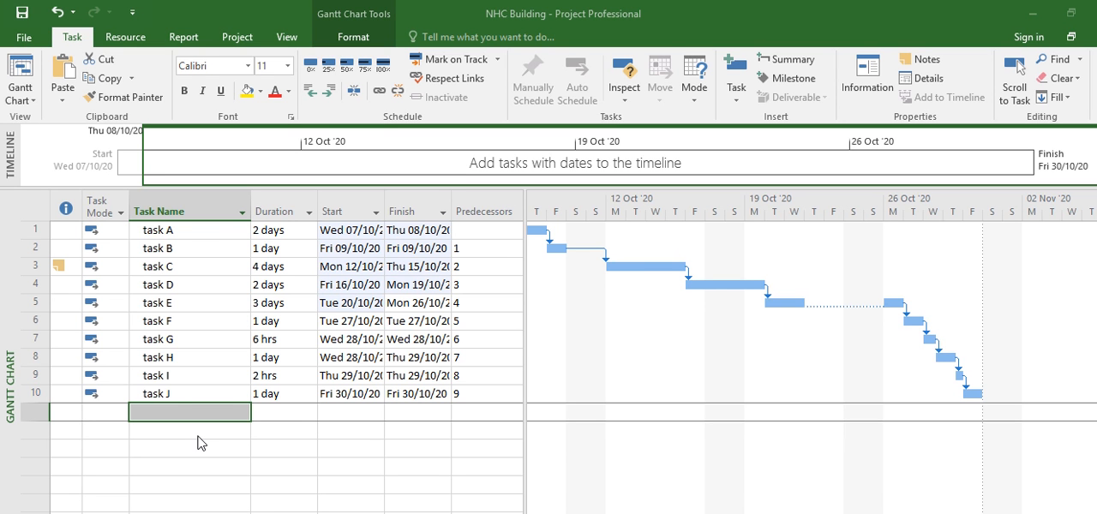
Step: Mark task J as a milestone in its advanced task information
{"action": "double_click", "coordinate": [163, 395]}
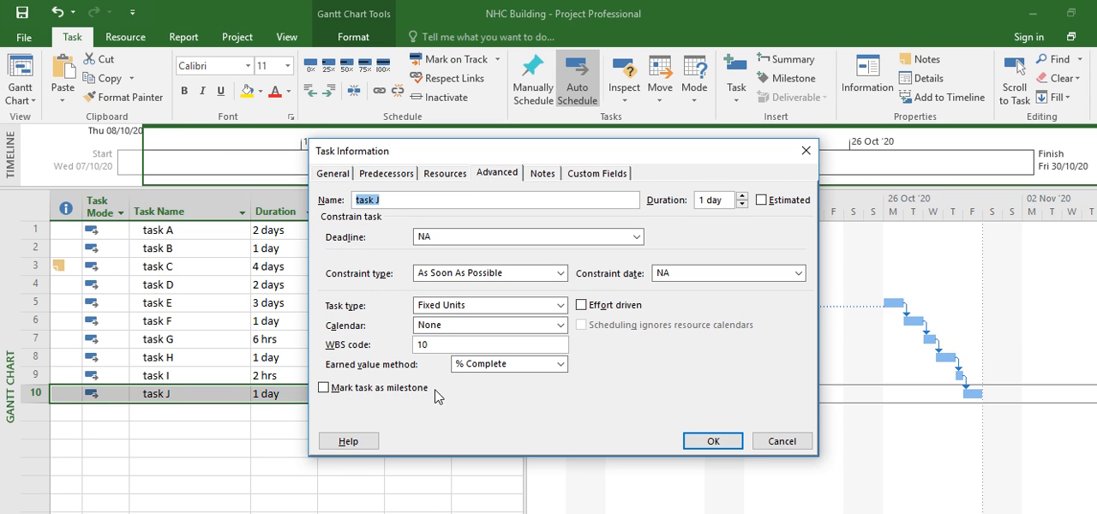
{"action": "left_click", "coordinate": [323, 389]}
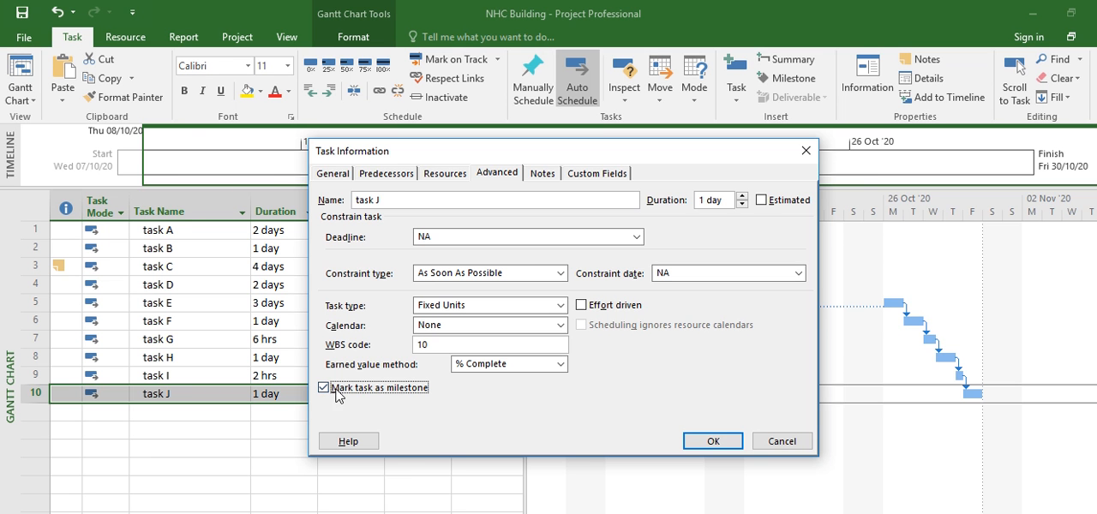
{"action": "left_click", "coordinate": [712, 440]}
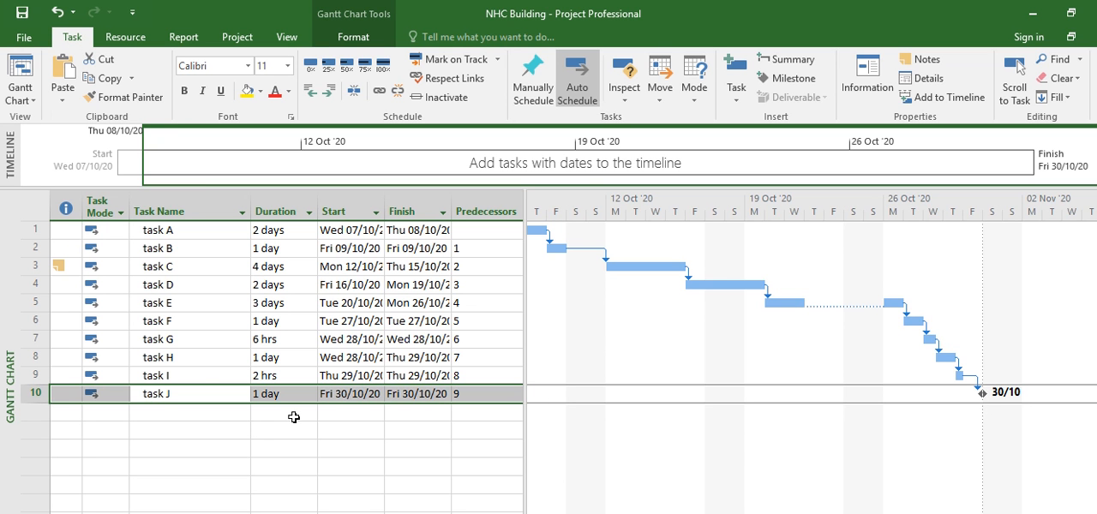
{"action": "left_click", "coordinate": [146, 412]}
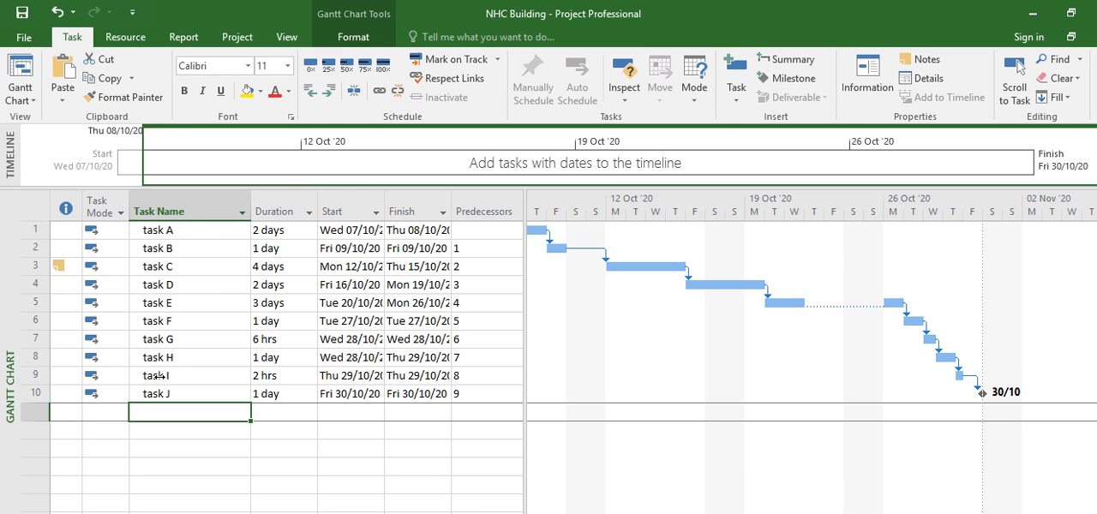
Step: Start inserting a hyperlink on task I and review the options for a place in this document, a new document and an e-mail address
{"action": "left_click", "coordinate": [157, 375]}
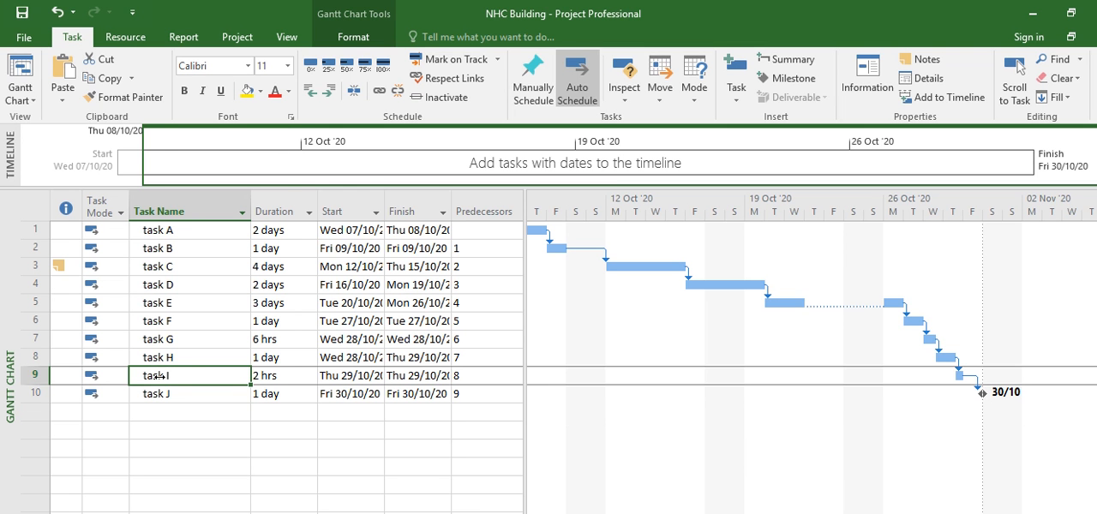
{"action": "right_click", "coordinate": [159, 377]}
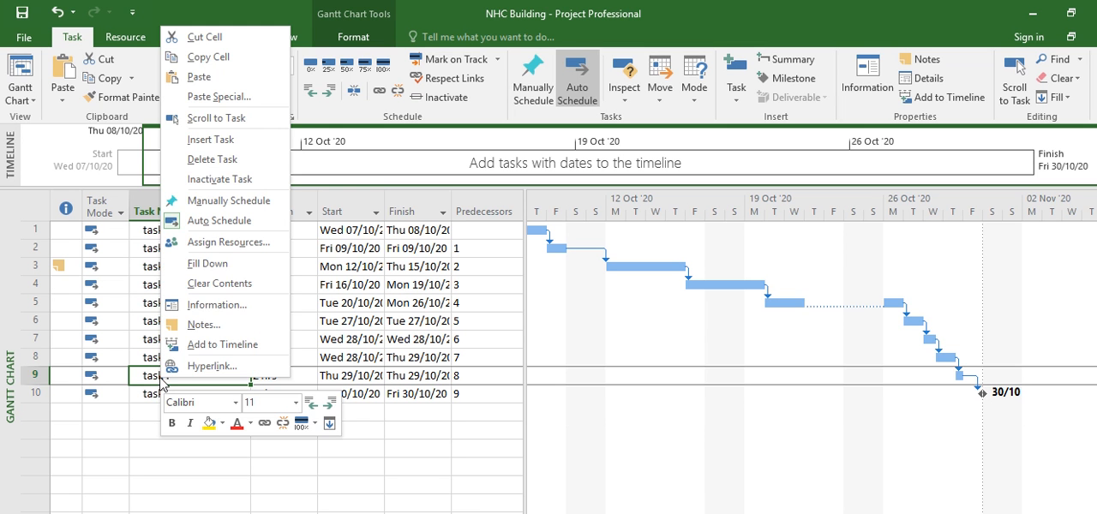
{"action": "left_click", "coordinate": [212, 367]}
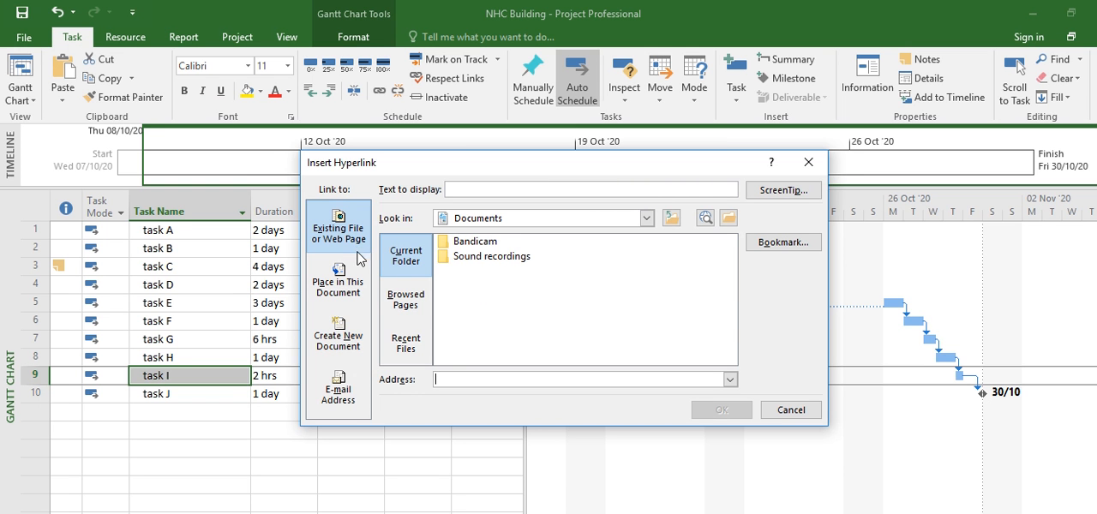
{"action": "left_click", "coordinate": [343, 279]}
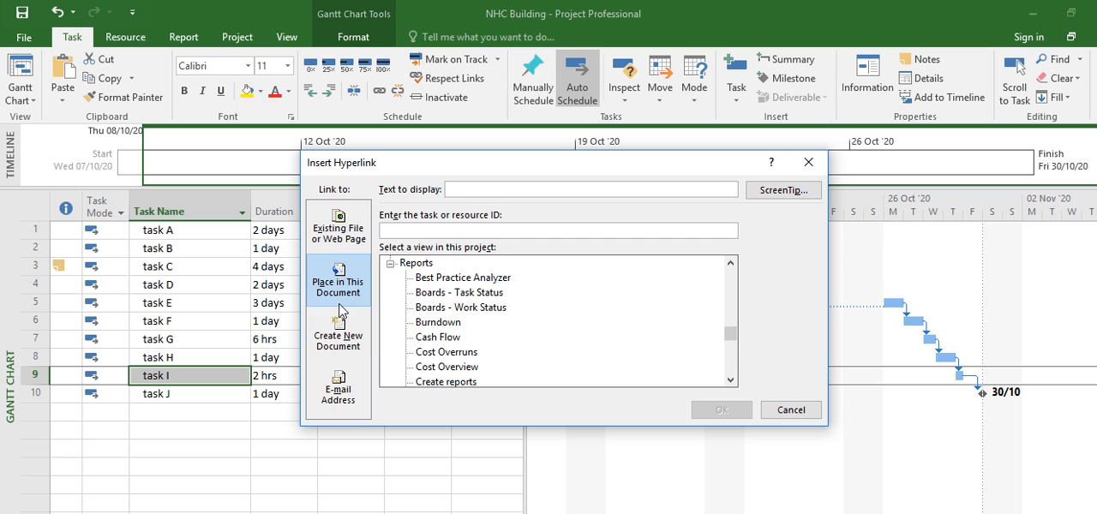
{"action": "left_click", "coordinate": [341, 336]}
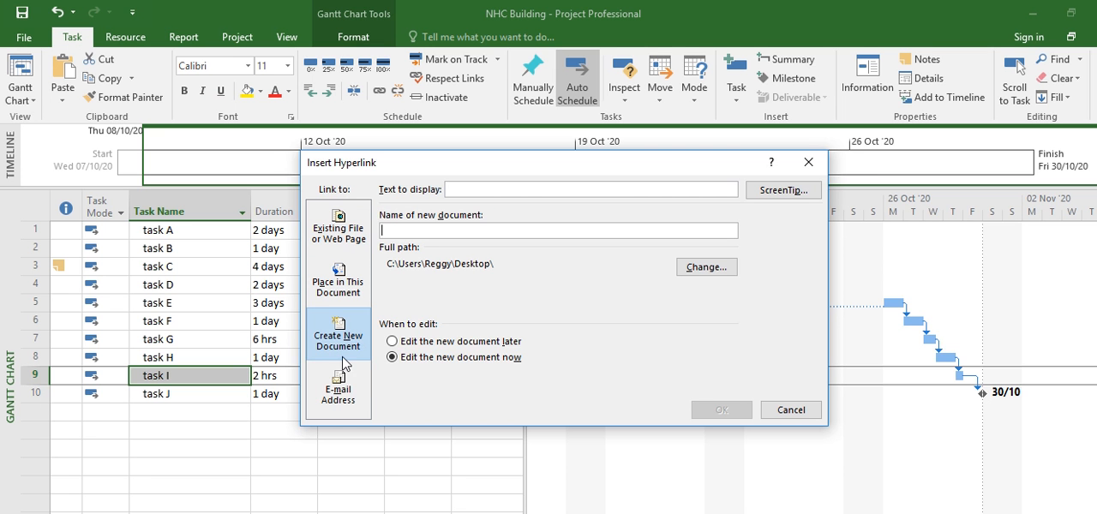
{"action": "left_click", "coordinate": [342, 387]}
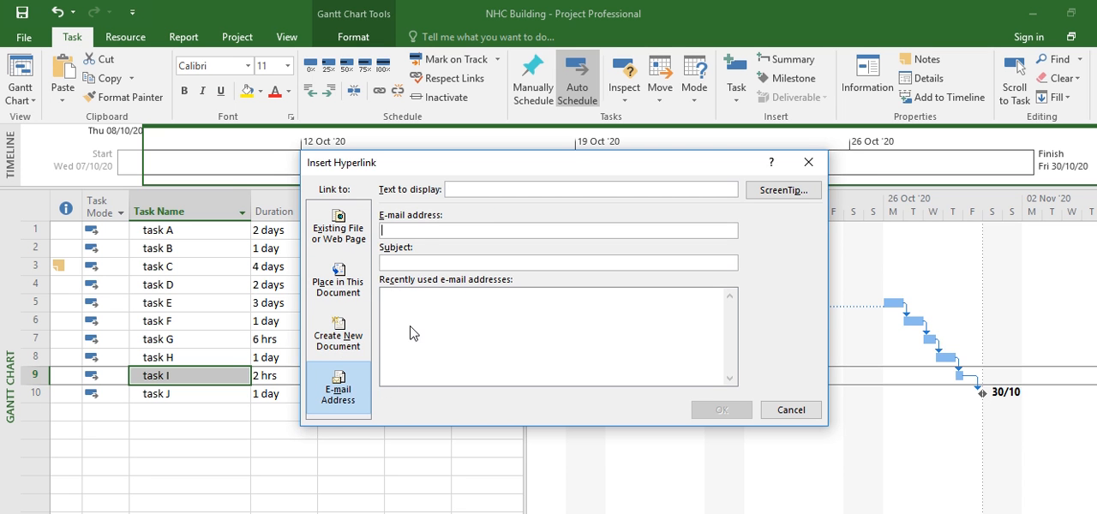
Step: Link task I to the existing file Key.txt in the Desktop folder
{"action": "left_click", "coordinate": [338, 221]}
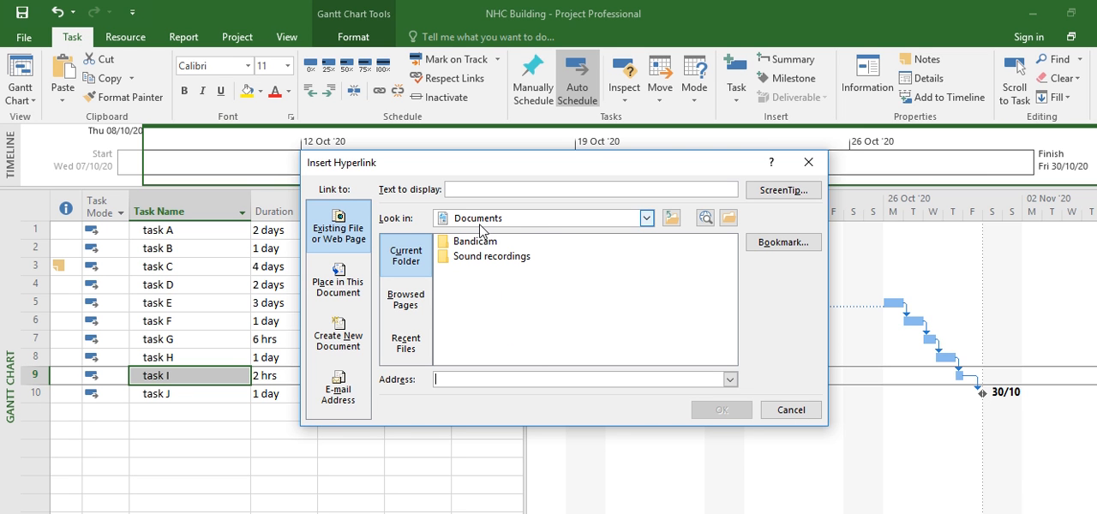
{"action": "left_click", "coordinate": [647, 220]}
{"action": "mouse_move", "coordinate": [647, 270]}
{"action": "left_mouse_down"}
{"action": "mouse_move", "coordinate": [648, 313]}
{"action": "mouse_move", "coordinate": [640, 263]}
{"action": "left_mouse_up"}
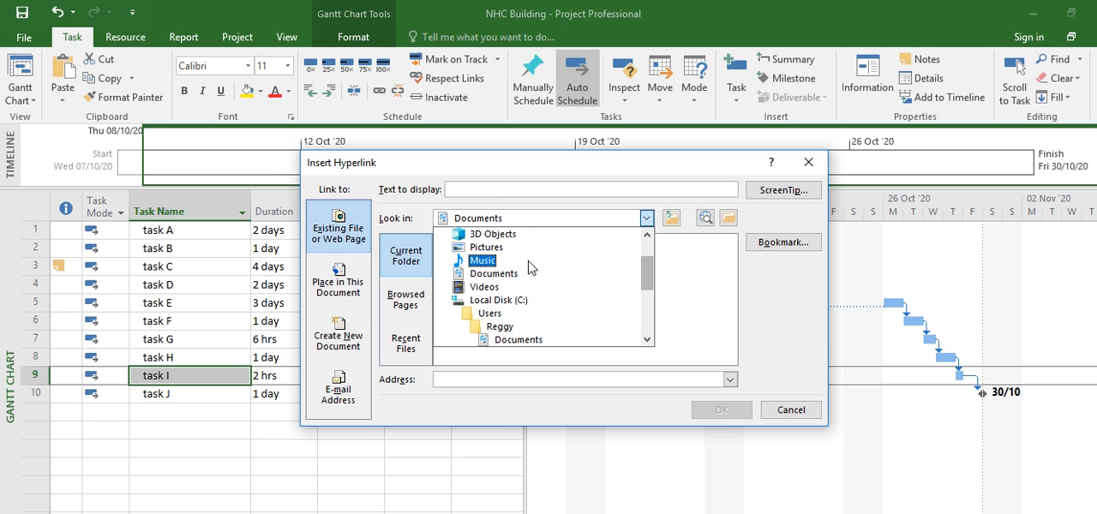
{"action": "left_click_drag", "start_coordinate": [643, 273], "coordinate": [642, 256]}
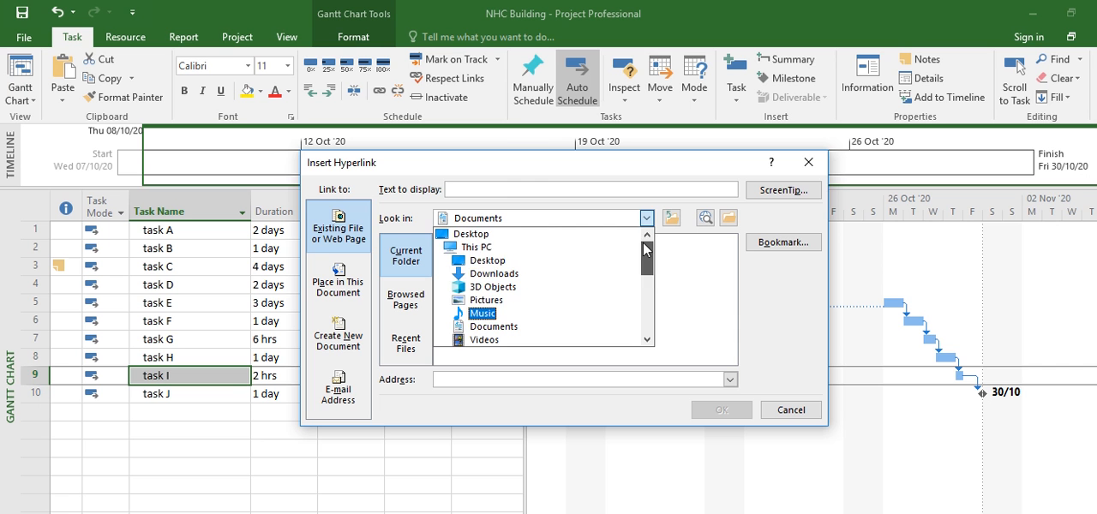
{"action": "left_click", "coordinate": [502, 266]}
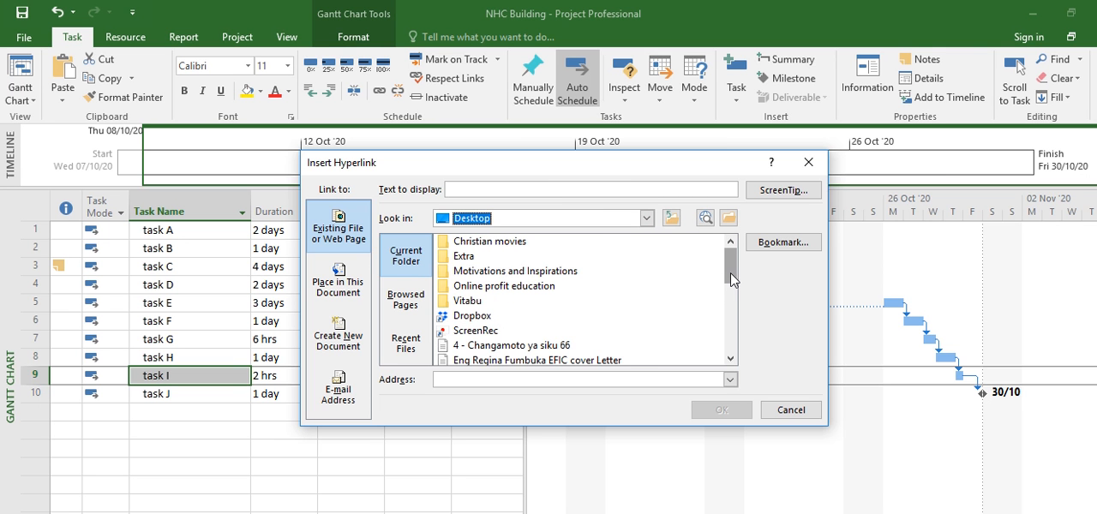
{"action": "left_click_drag", "start_coordinate": [732, 280], "coordinate": [733, 298]}
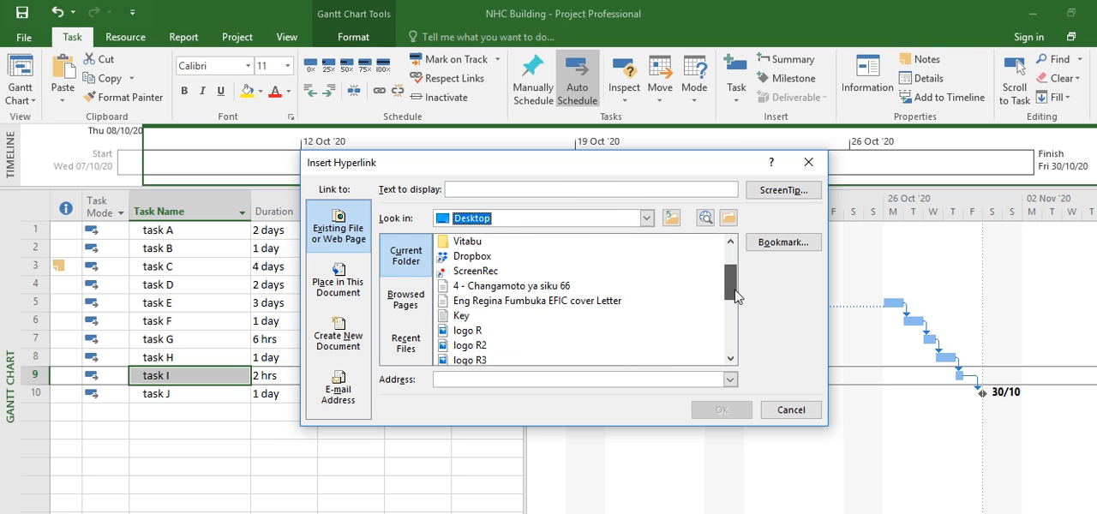
{"action": "left_click", "coordinate": [462, 316]}
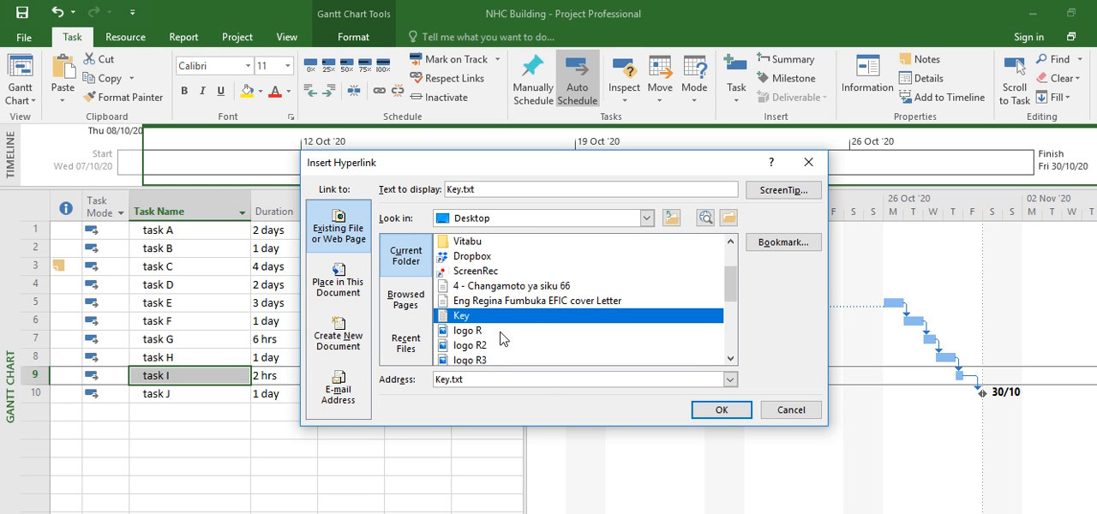
{"action": "left_click", "coordinate": [722, 411]}
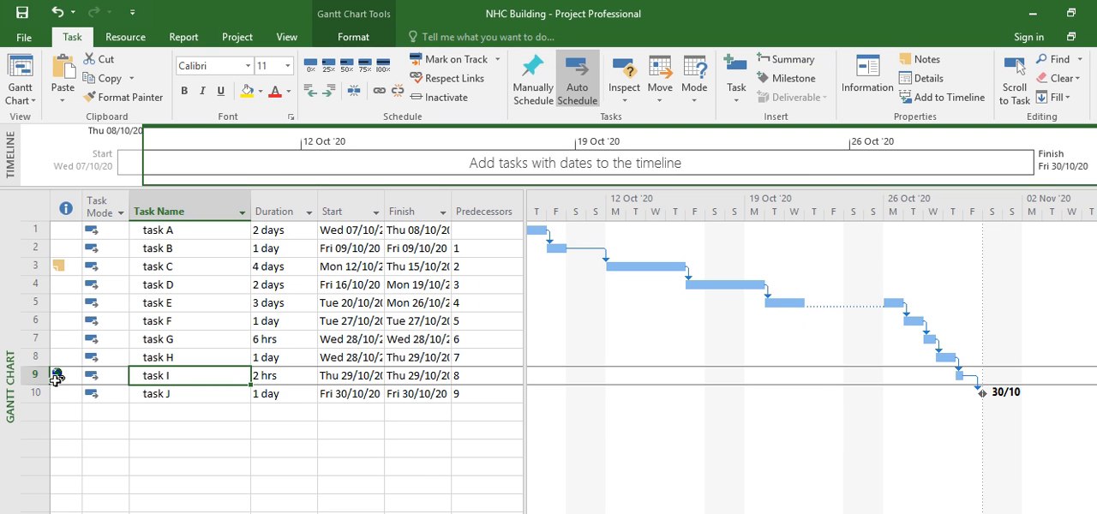
{"action": "mouse_move", "coordinate": [58, 380]}
Step: Clear the hyperlink from task I
{"action": "right_click", "coordinate": [151, 377]}
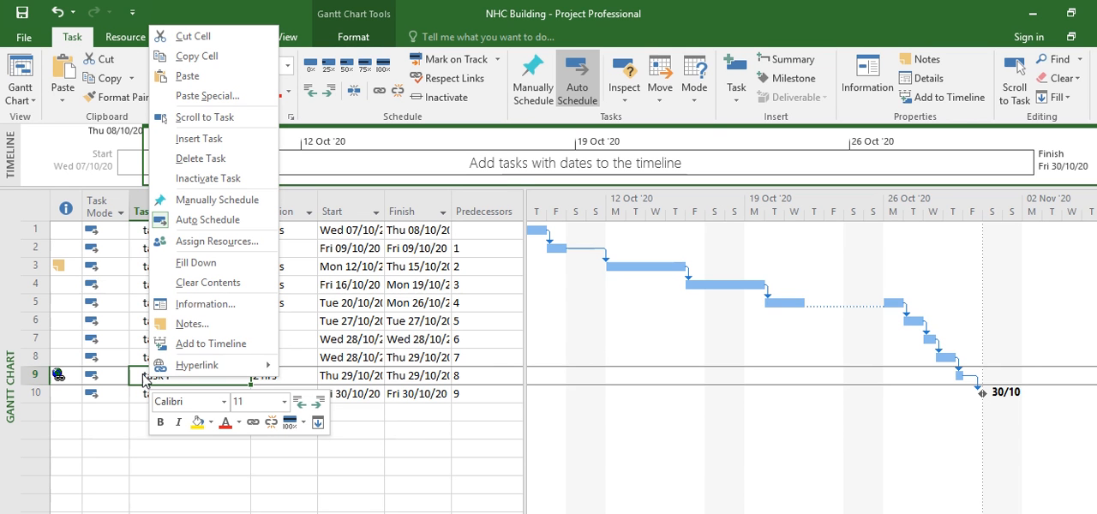
{"action": "mouse_move", "coordinate": [197, 370]}
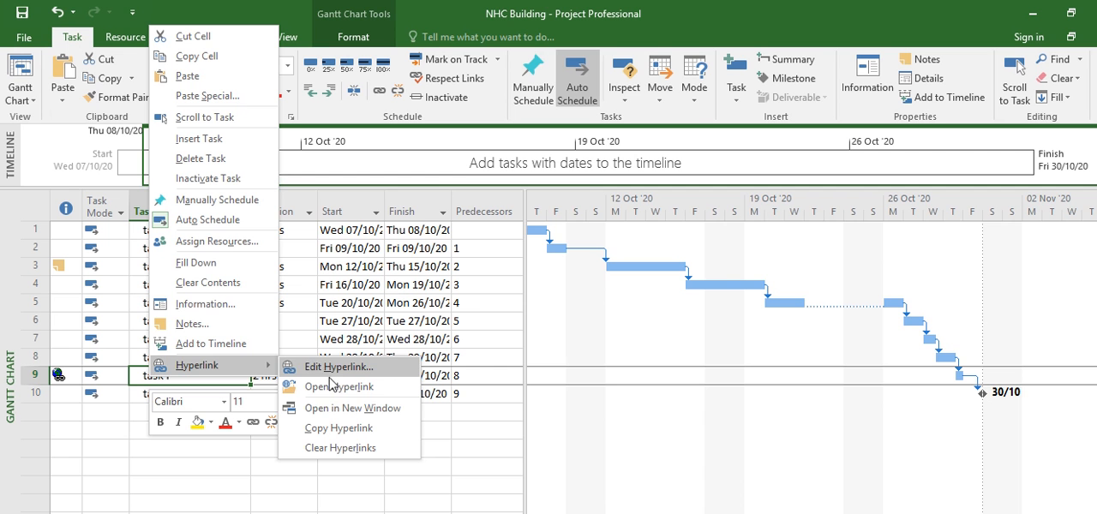
{"action": "left_click", "coordinate": [340, 447]}
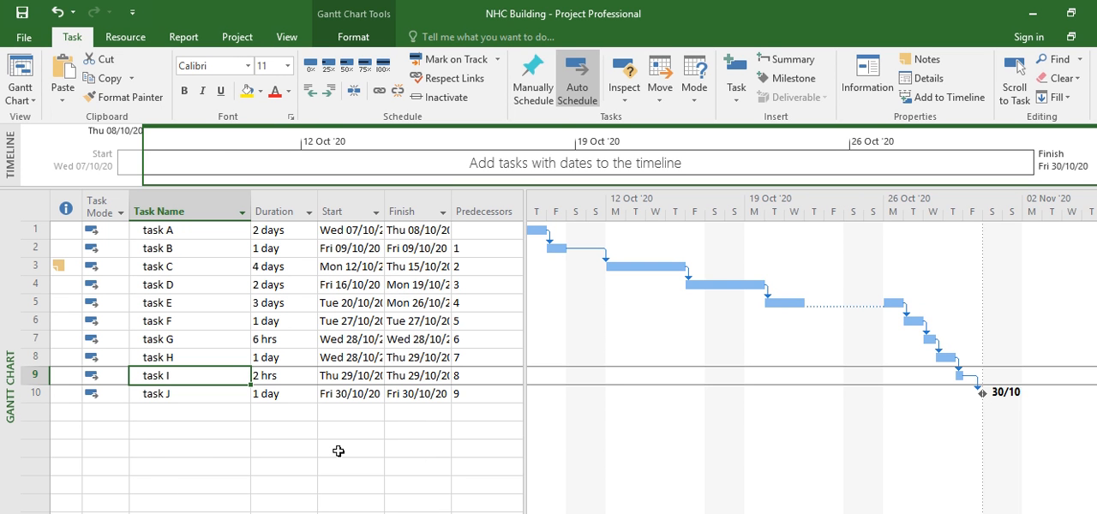
{"action": "left_click", "coordinate": [218, 427]}
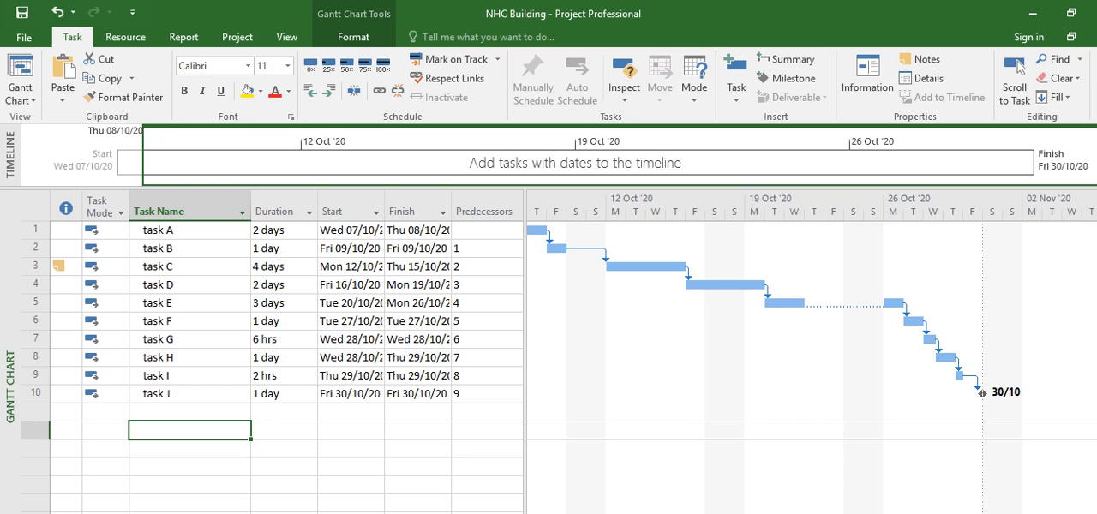
Step: Turn on critical task highlighting for the Gantt chart bars
{"action": "scroll", "coordinate": [811, 359], "scroll_direction": "left", "scroll_amount": 5}
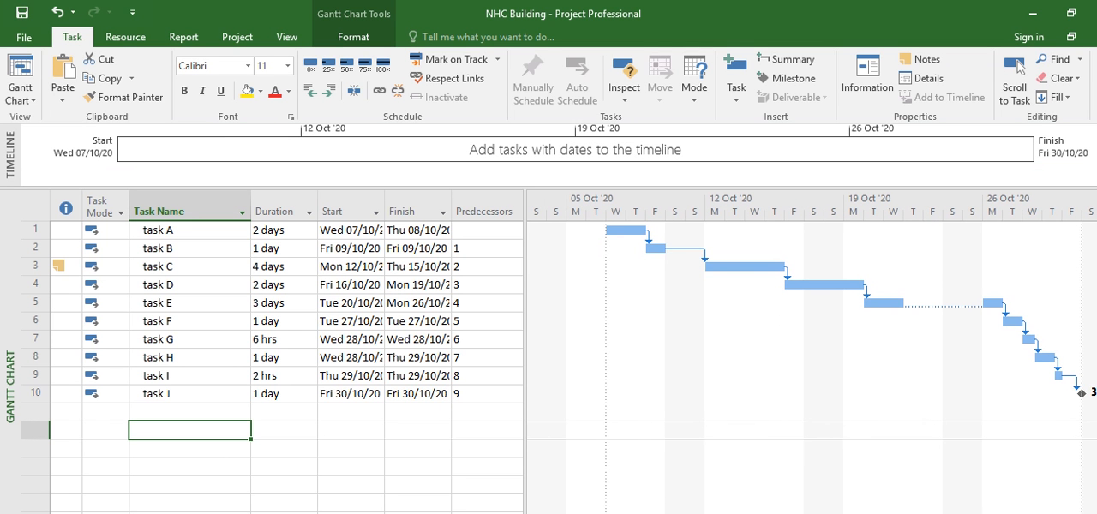
{"action": "scroll", "coordinate": [811, 360], "scroll_direction": "right", "scroll_amount": 2}
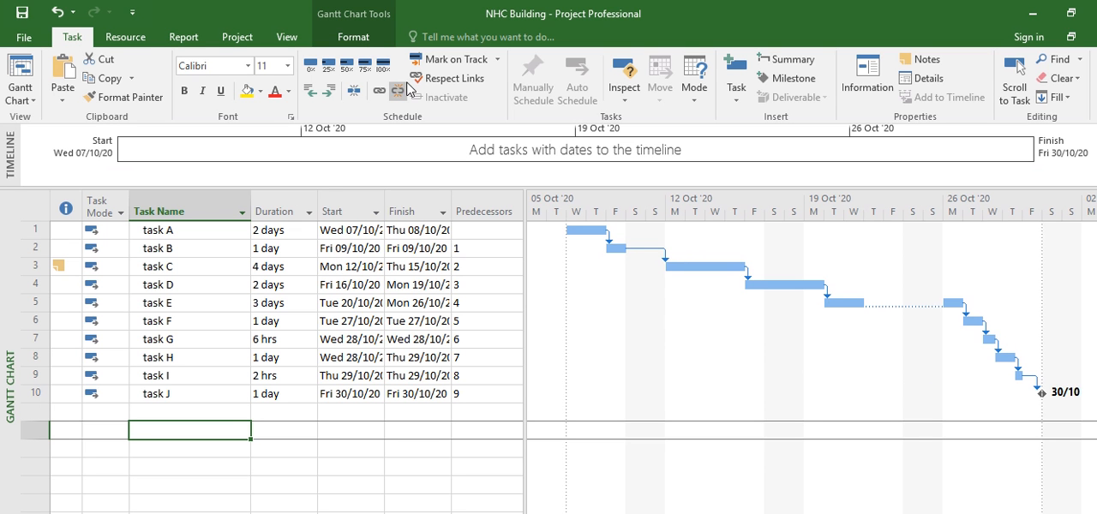
{"action": "left_click", "coordinate": [356, 38]}
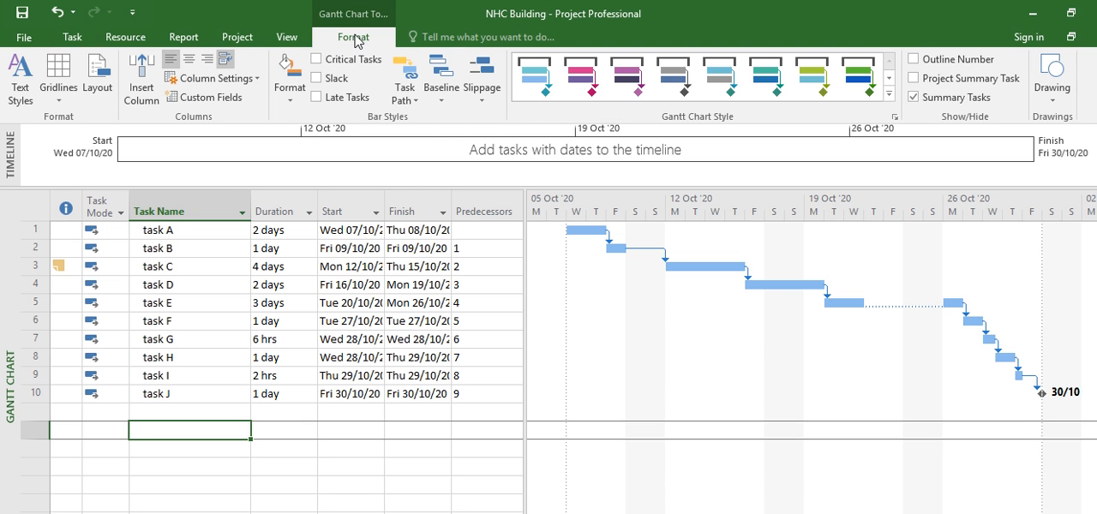
{"action": "left_click", "coordinate": [316, 60]}
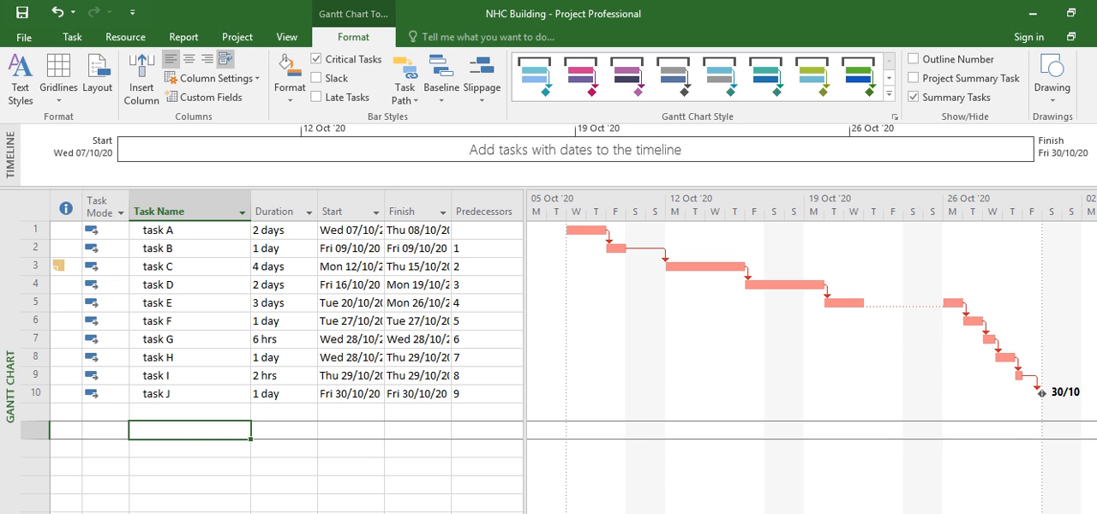
{"action": "scroll", "coordinate": [811, 354], "scroll_direction": "left", "scroll_amount": 3}
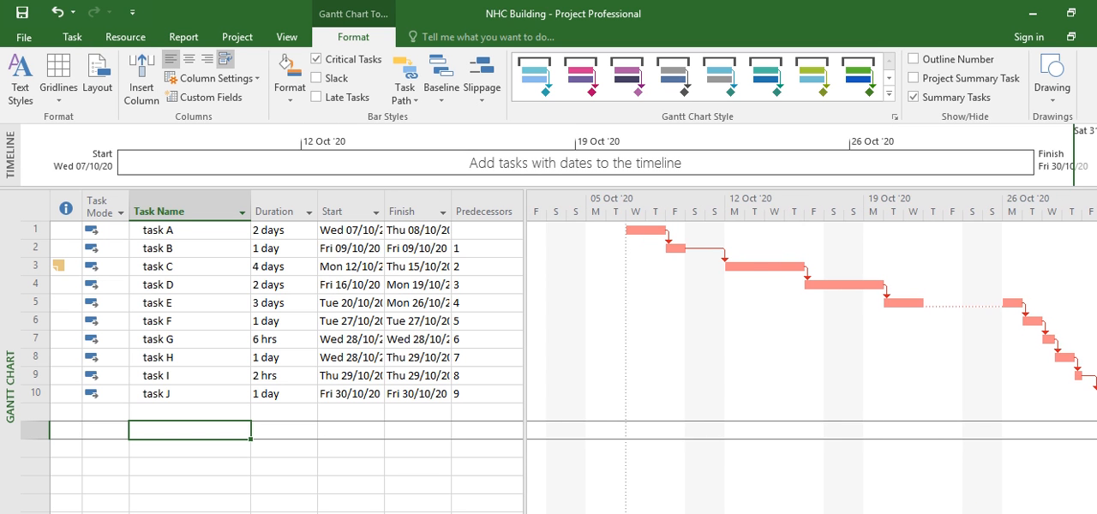
{"action": "scroll", "coordinate": [811, 353], "scroll_direction": "right", "scroll_amount": 1}
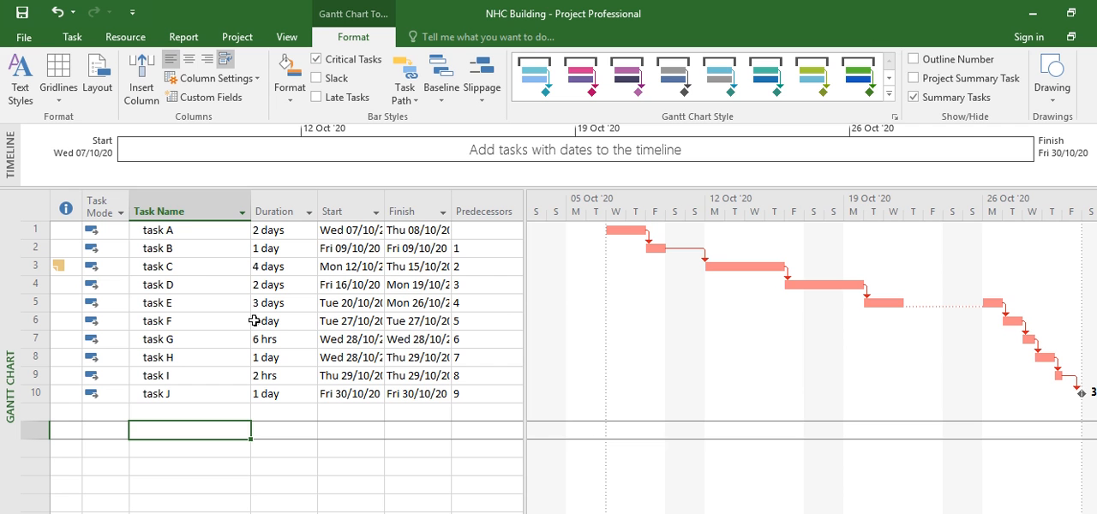
Step: Enable the project summary task in the advanced display options for the NHC Building project
{"action": "left_click", "coordinate": [28, 43]}
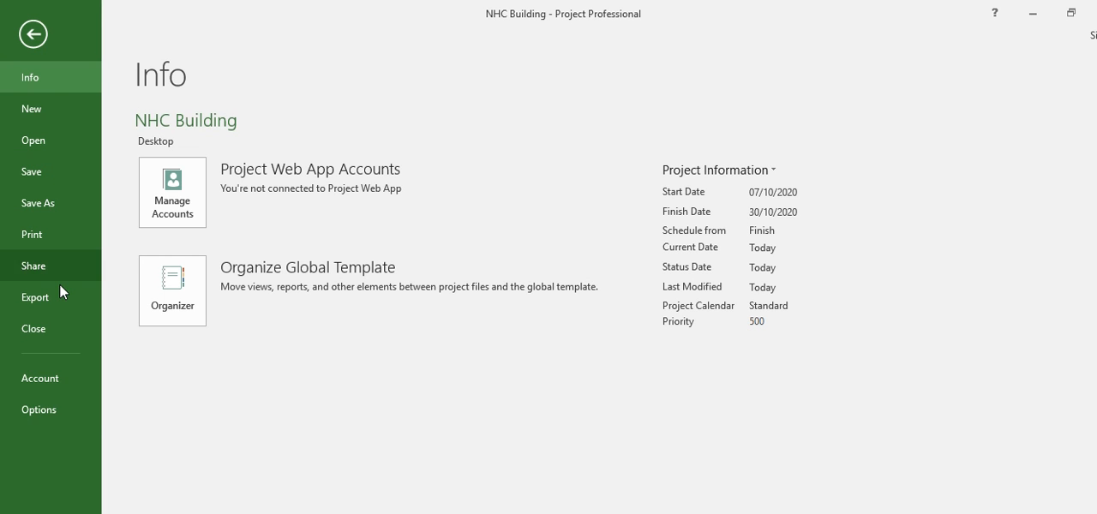
{"action": "left_click", "coordinate": [49, 406]}
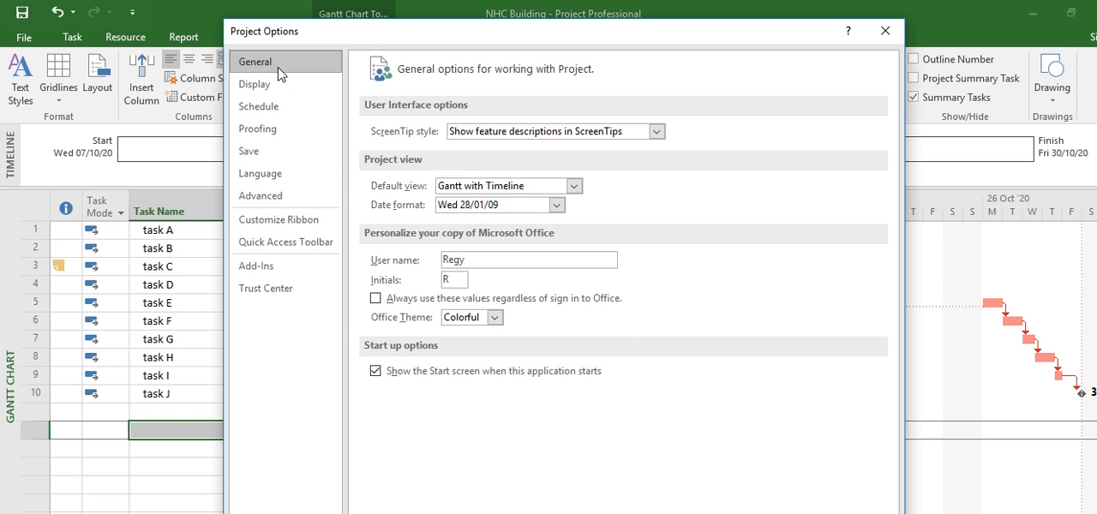
{"action": "left_click", "coordinate": [276, 197]}
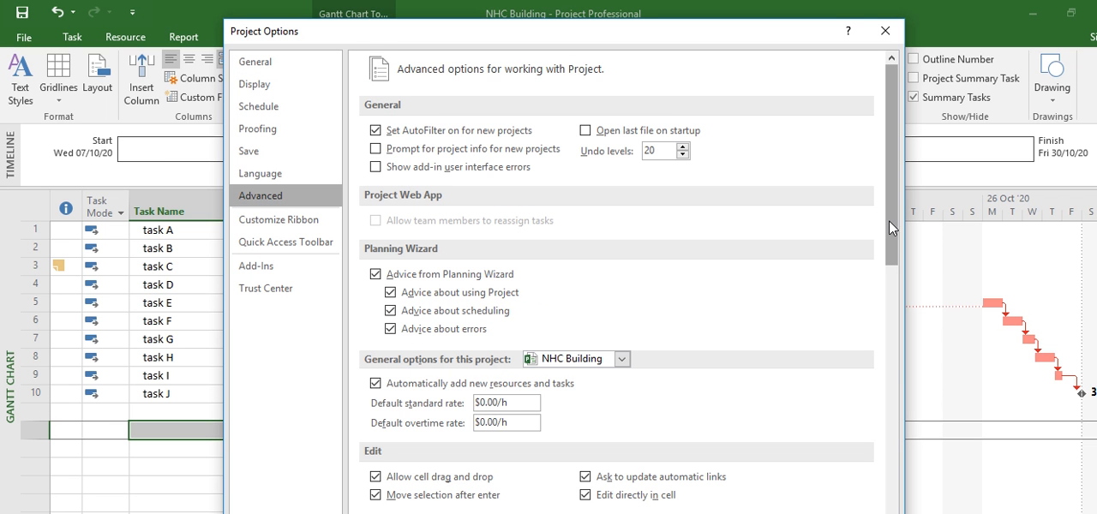
{"action": "left_click_drag", "start_coordinate": [889, 221], "coordinate": [892, 396]}
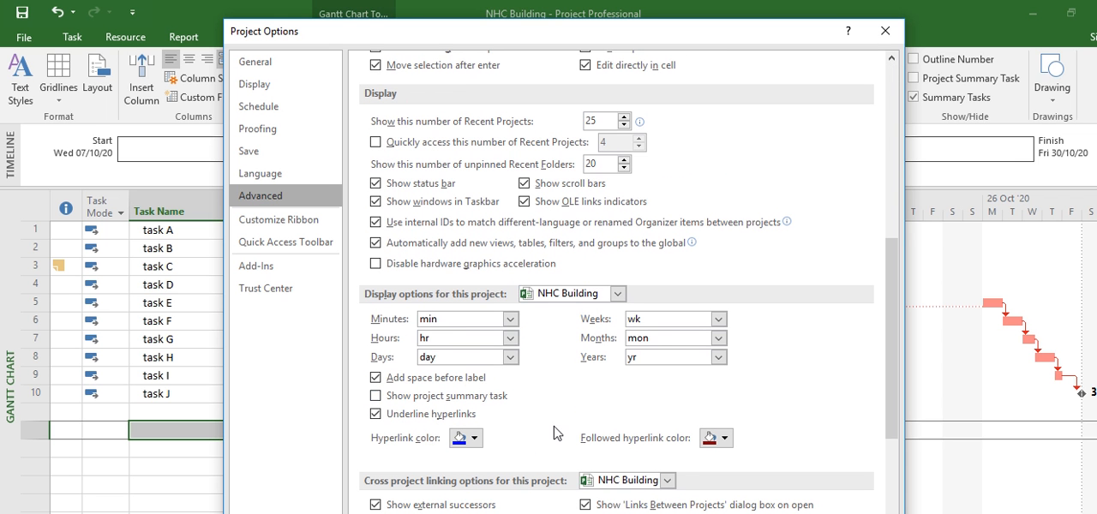
{"action": "left_click", "coordinate": [375, 396]}
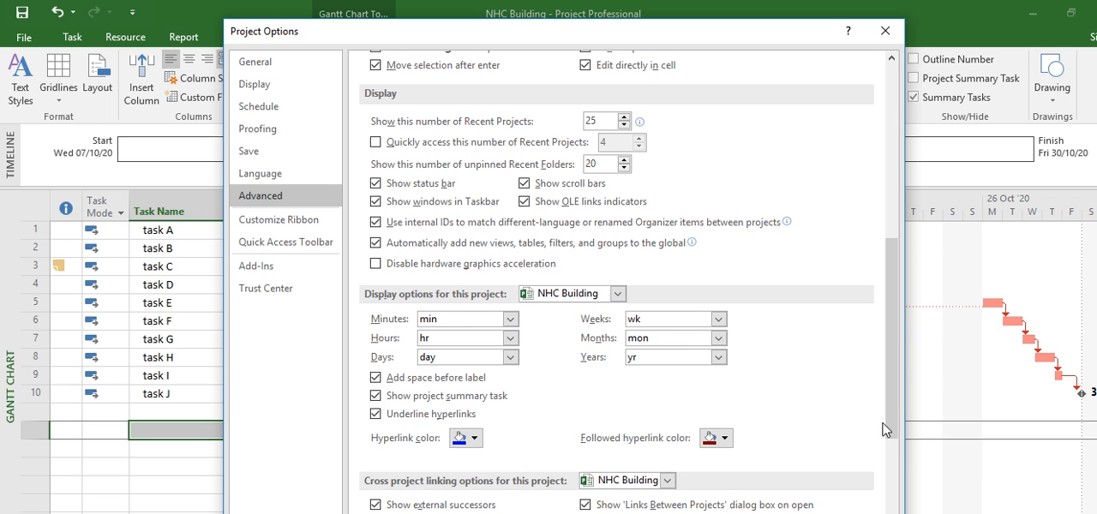
{"action": "left_click_drag", "start_coordinate": [891, 423], "coordinate": [891, 476]}
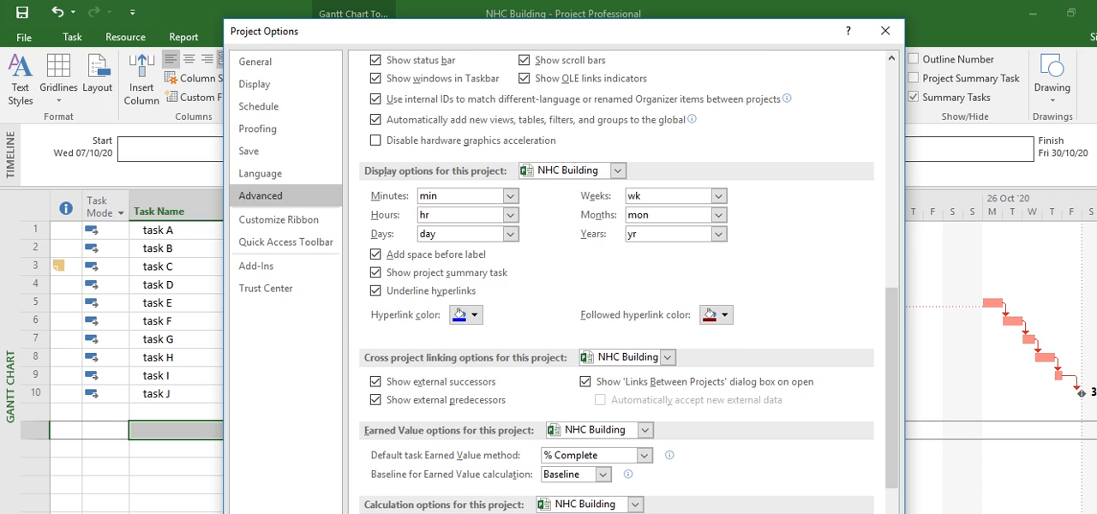
{"action": "key", "text": "Return"}
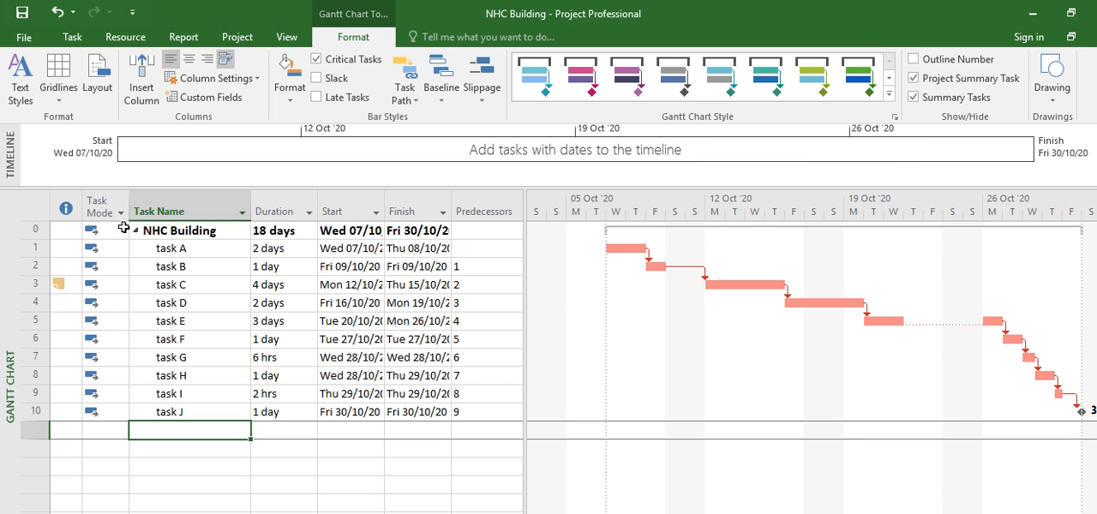